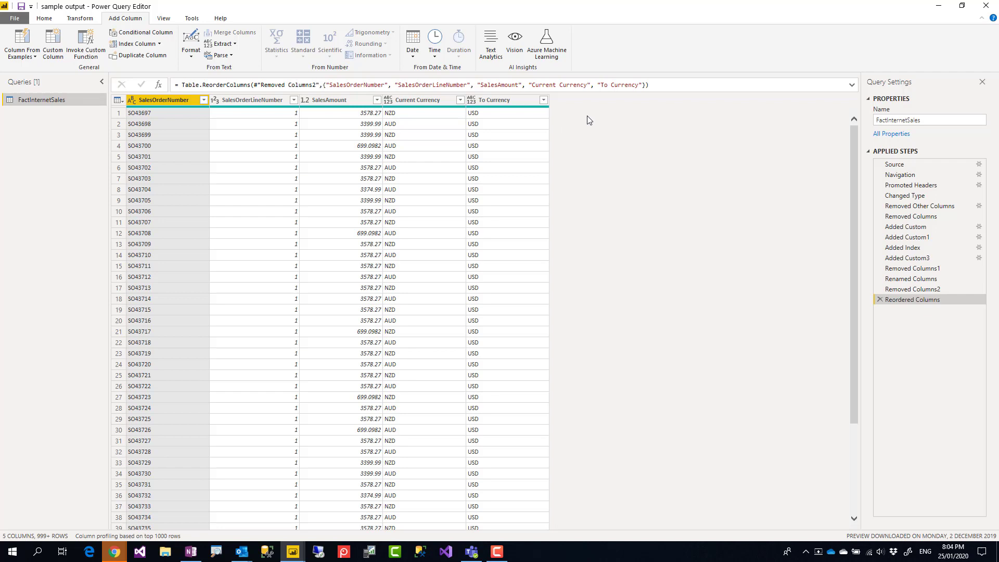
- Return to the Power BI Desktop report and choose Power BI dataflows as a data source
left_click(335, 100)
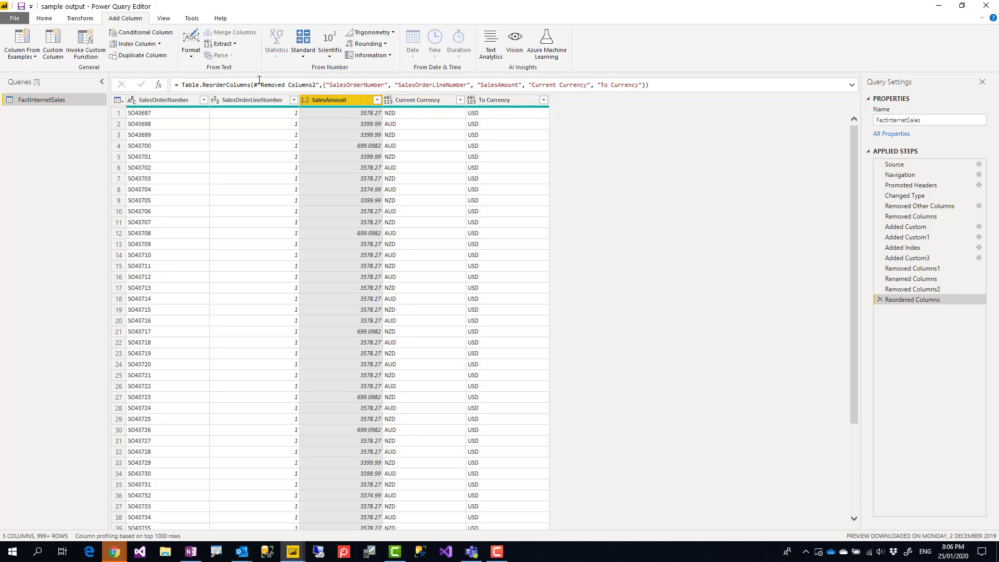
left_click(44, 18)
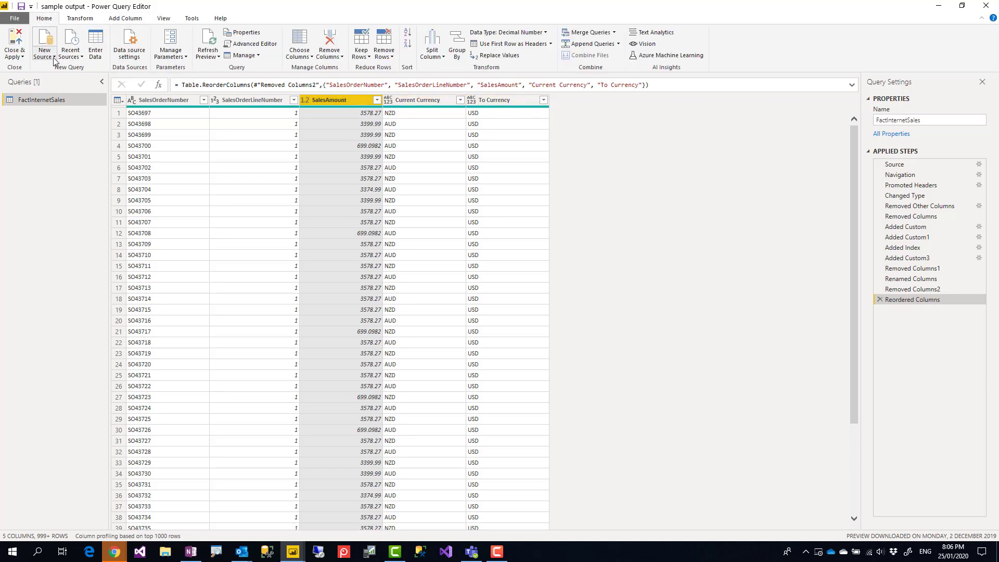
left_click(293, 552)
left_click(276, 518)
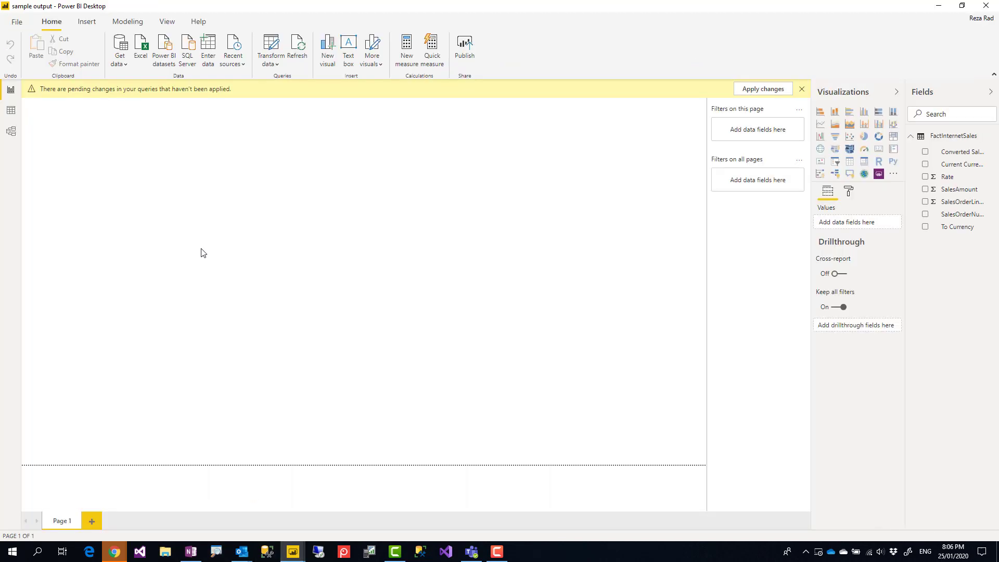
left_click(120, 63)
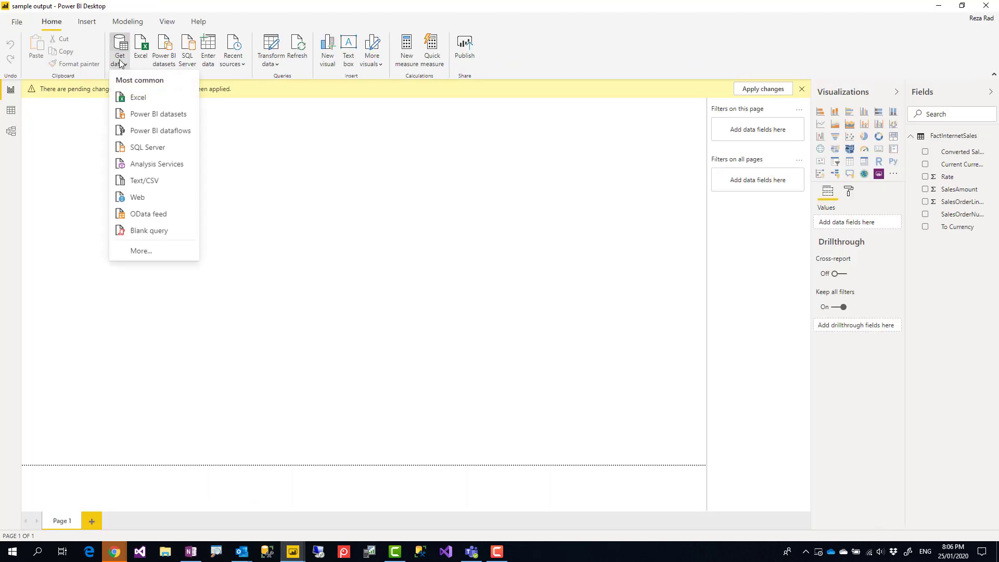
left_click(146, 132)
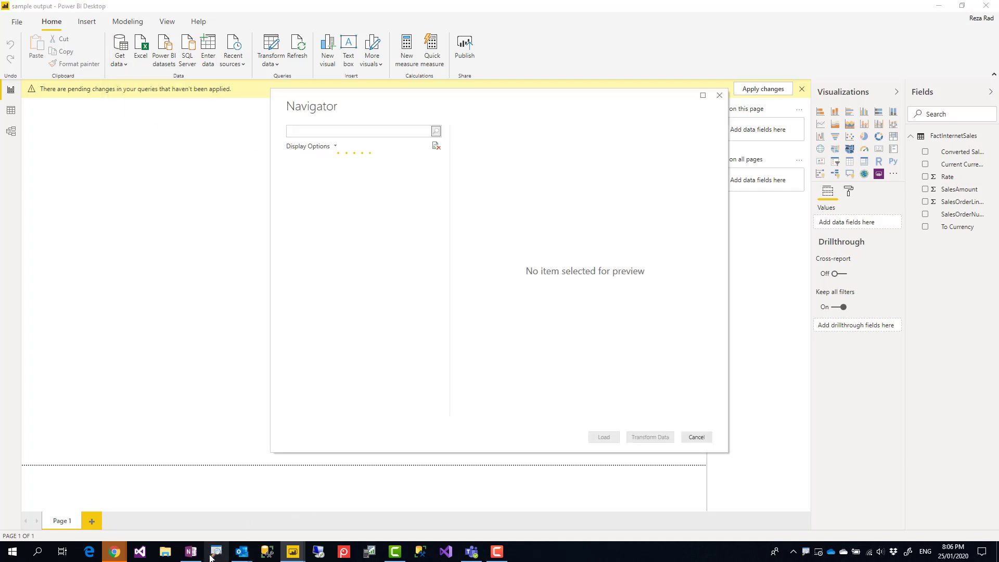
- Pick the Currencies table from General Dataset Workspaces > Exchange Rates and load it for transformation
left_click(528, 370)
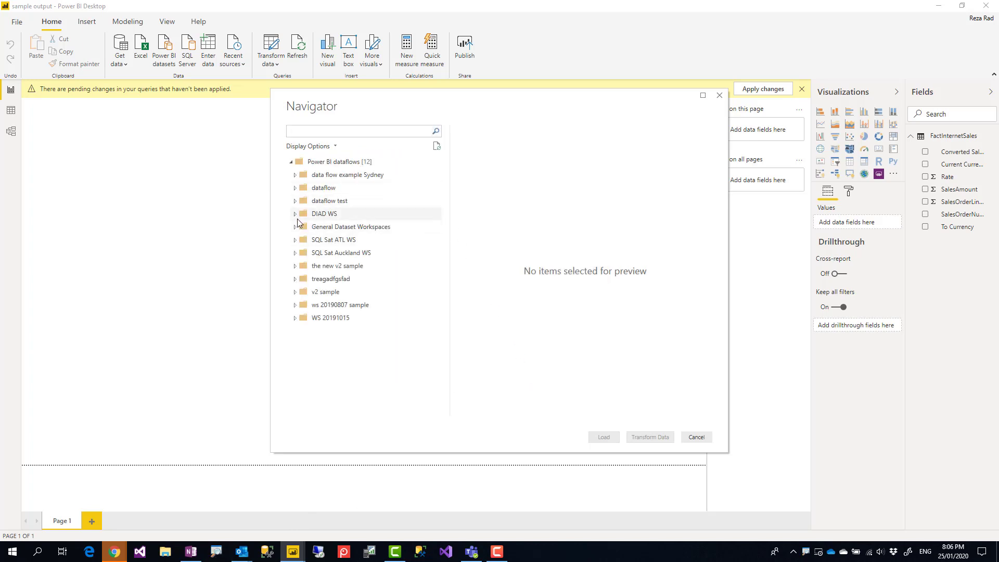
left_click(294, 228)
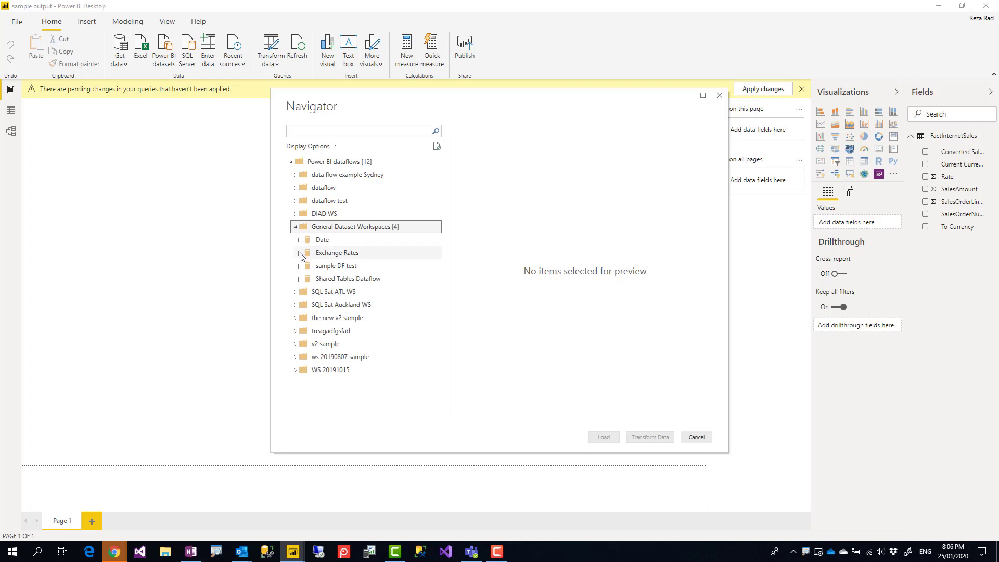
left_click(299, 254)
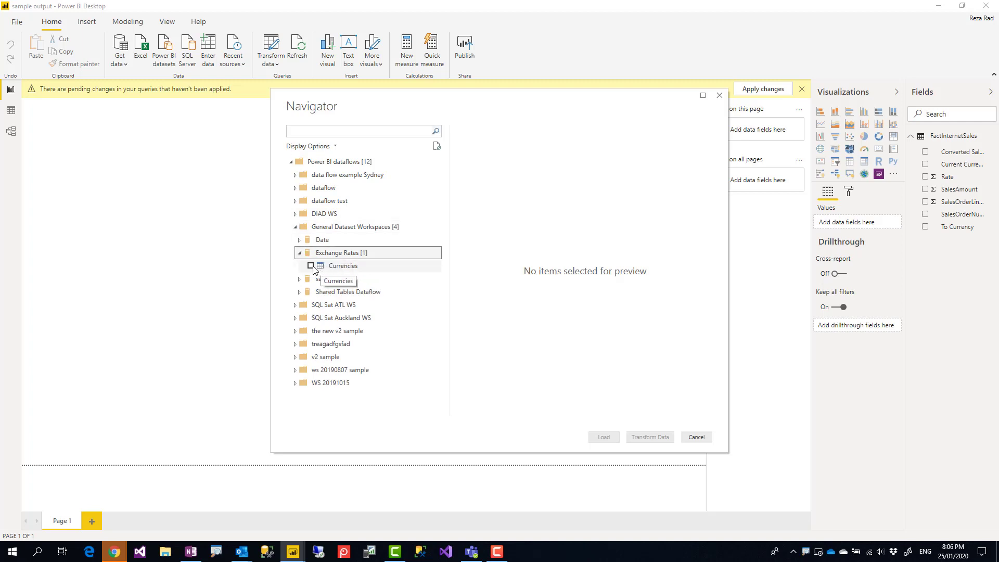
left_click(311, 267)
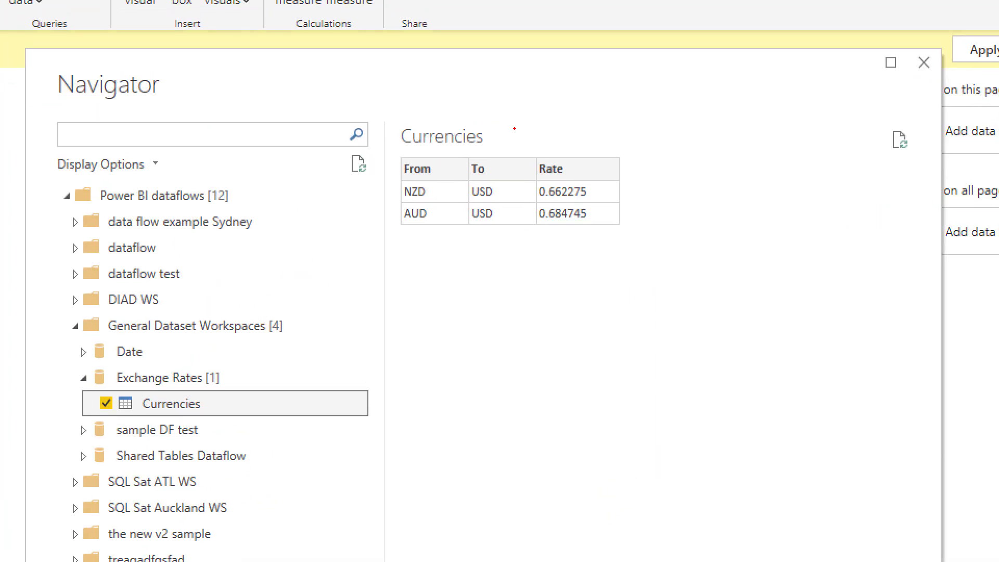
left_click_drag(386, 152, 637, 242)
left_click_drag(536, 161, 627, 244)
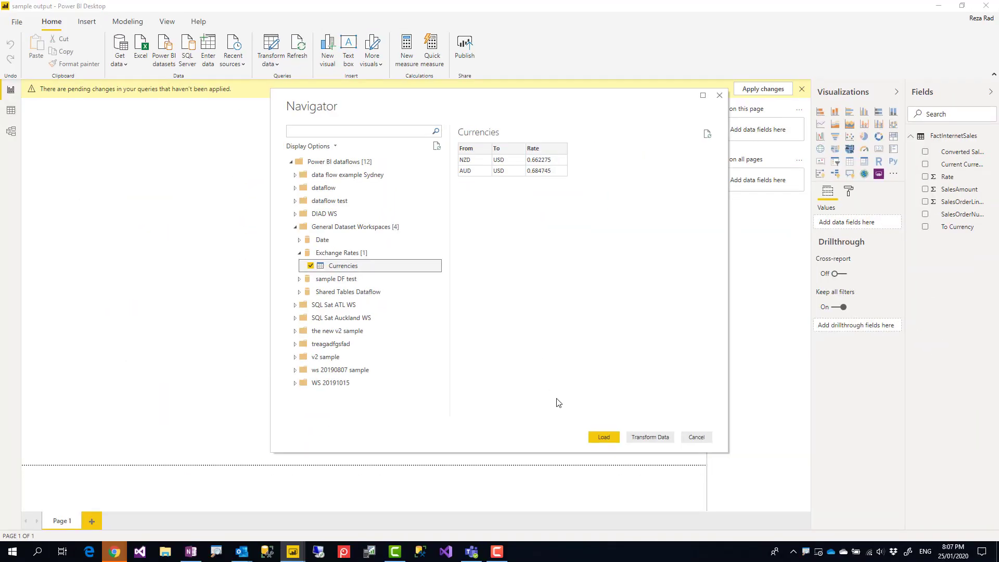
left_click(650, 437)
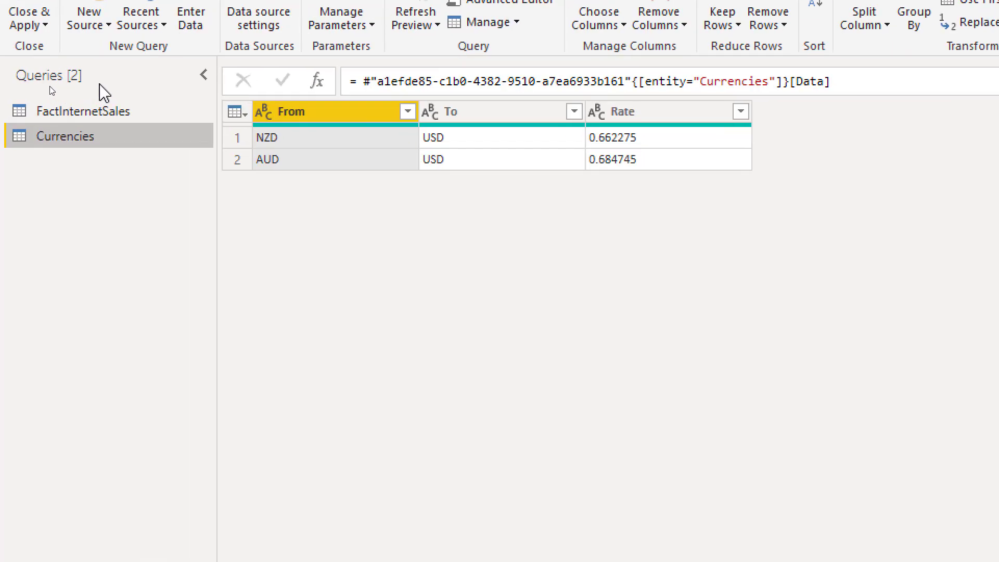
- Change the Currencies Rate column's data type to Decimal Number
left_click(606, 114)
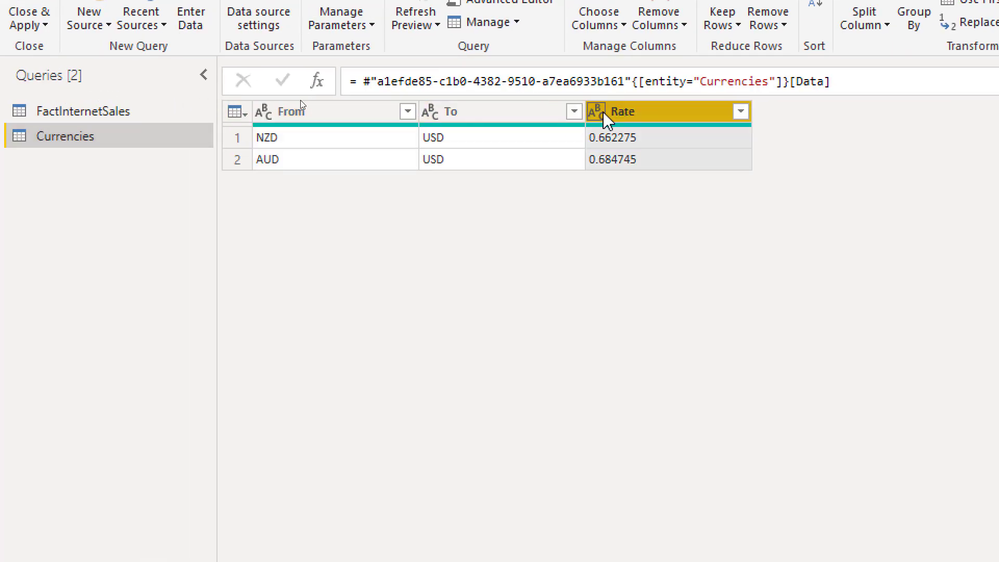
left_click(599, 113)
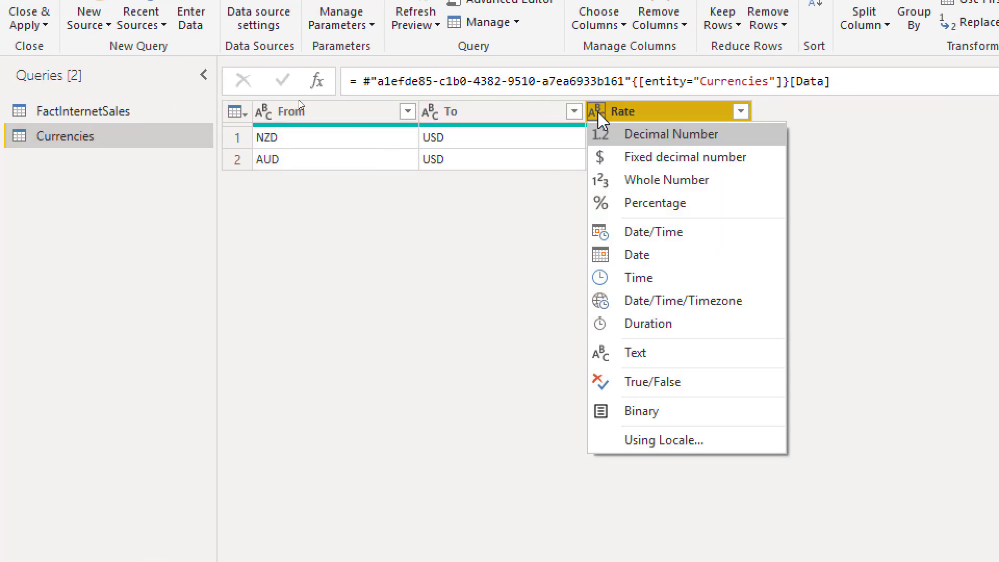
left_click(644, 136)
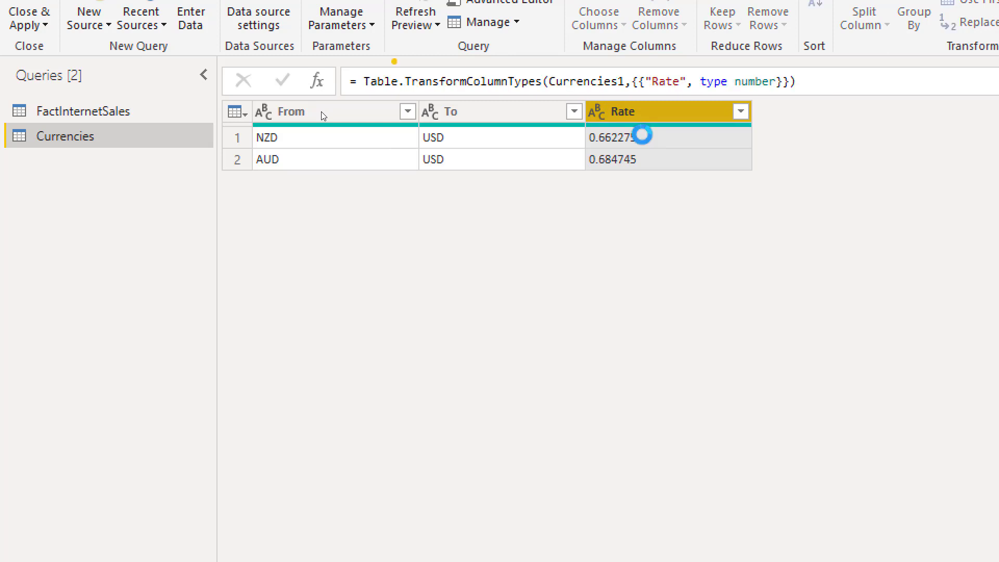
- Compare FactInternetSales' Current Currency and To Currency columns with Currencies, ending on FactInternetSales
left_click(71, 114)
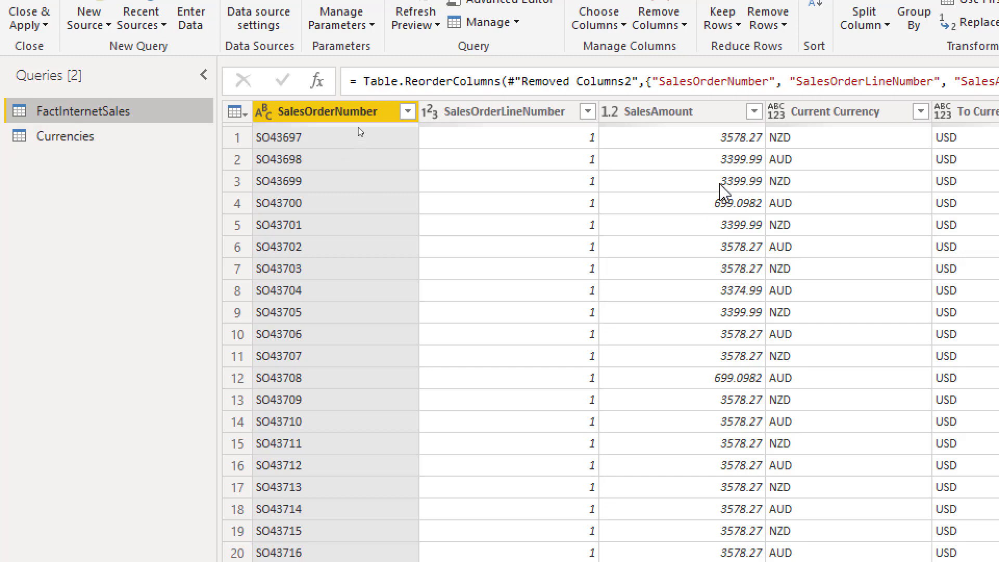
left_click(692, 112)
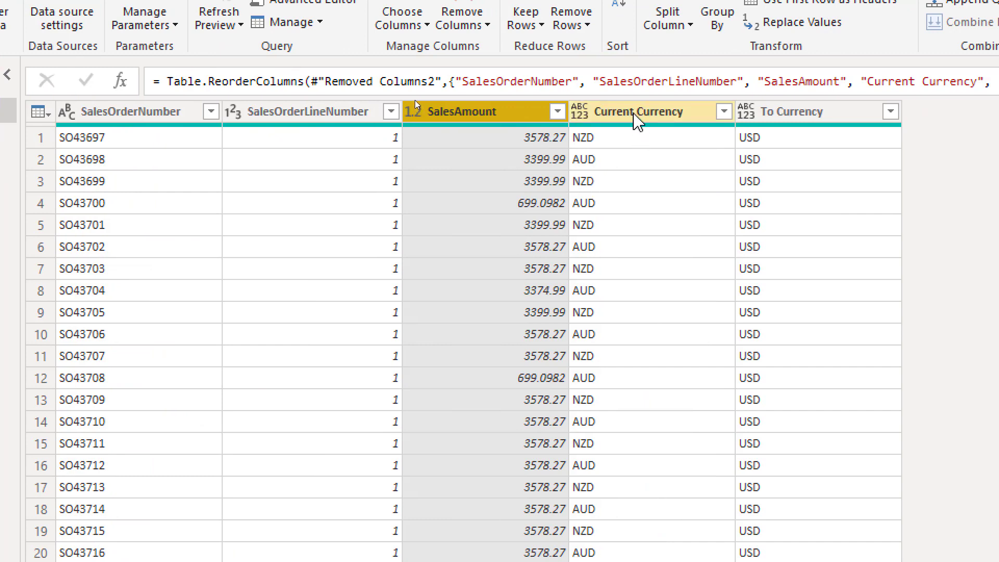
left_click(638, 113)
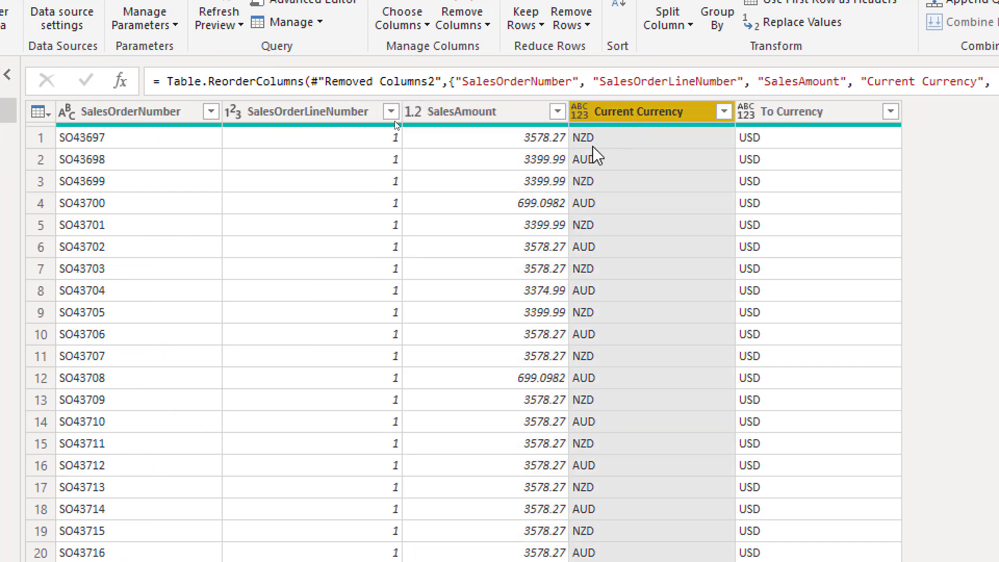
left_click(793, 114)
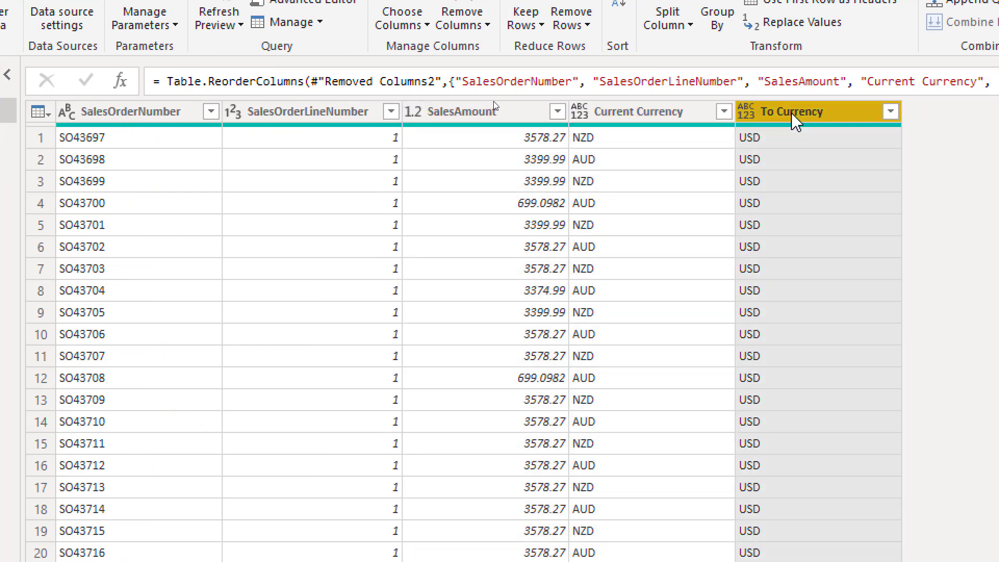
left_click(651, 117)
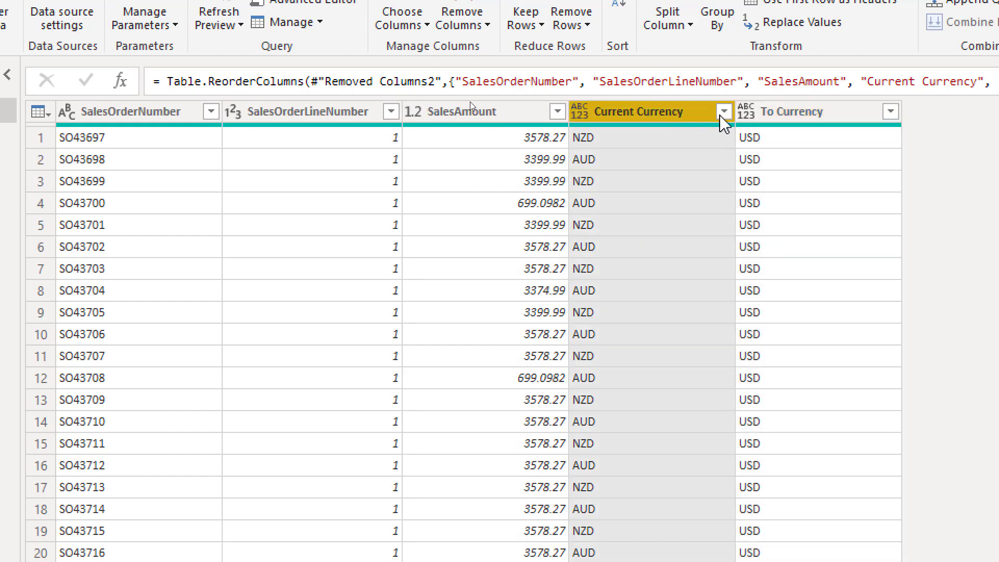
left_click(802, 116)
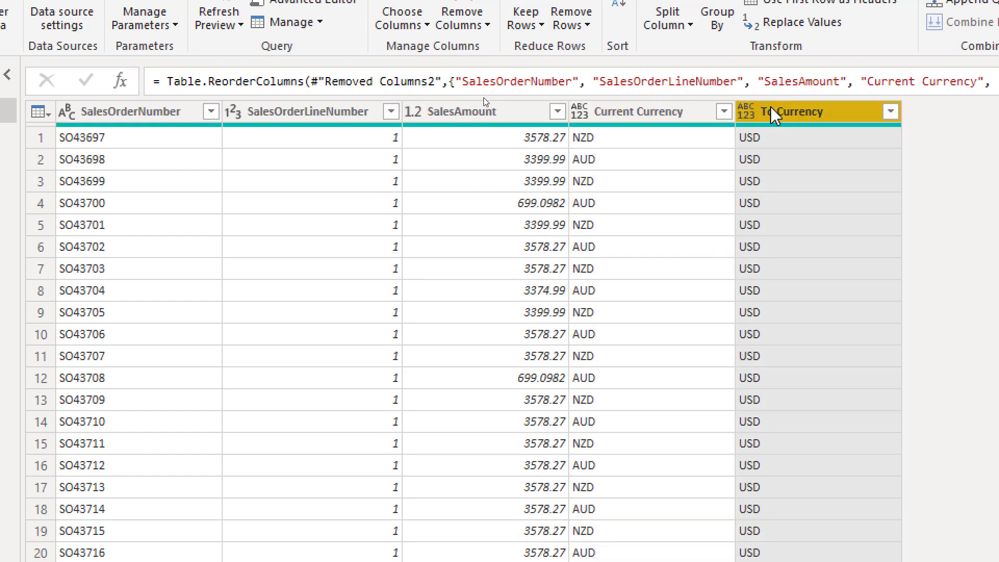
left_click(636, 119)
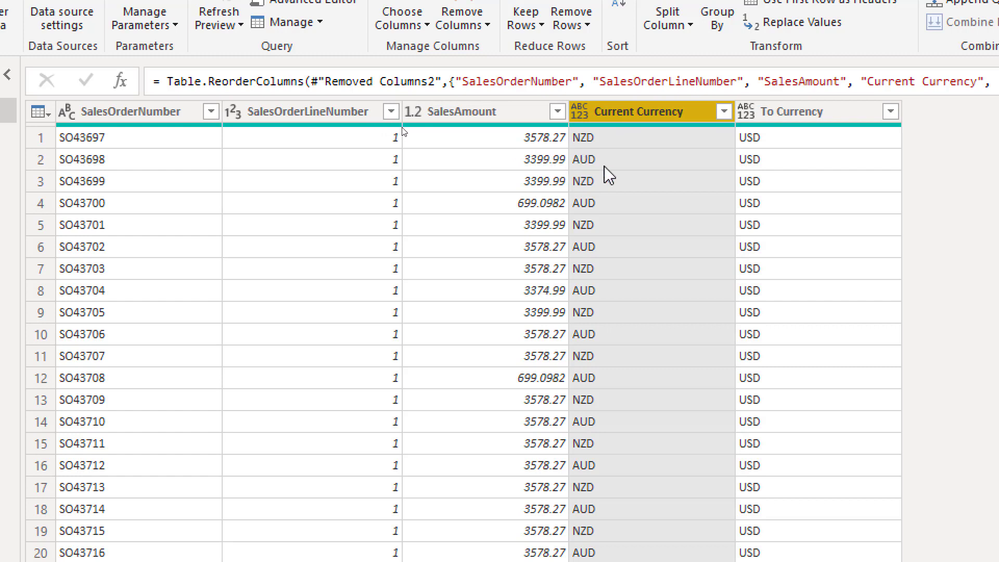
left_click(7, 102)
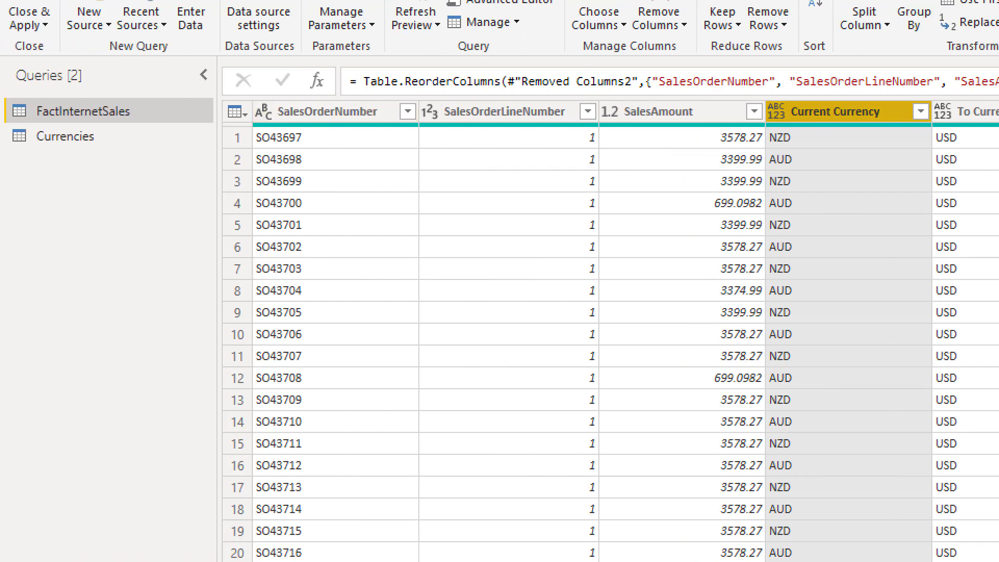
left_click(62, 149)
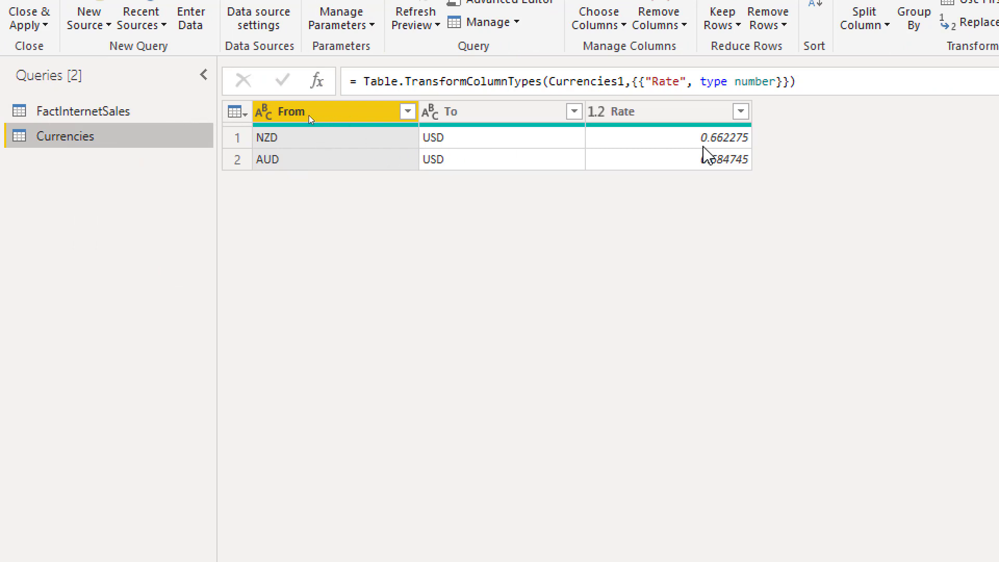
left_click(71, 113)
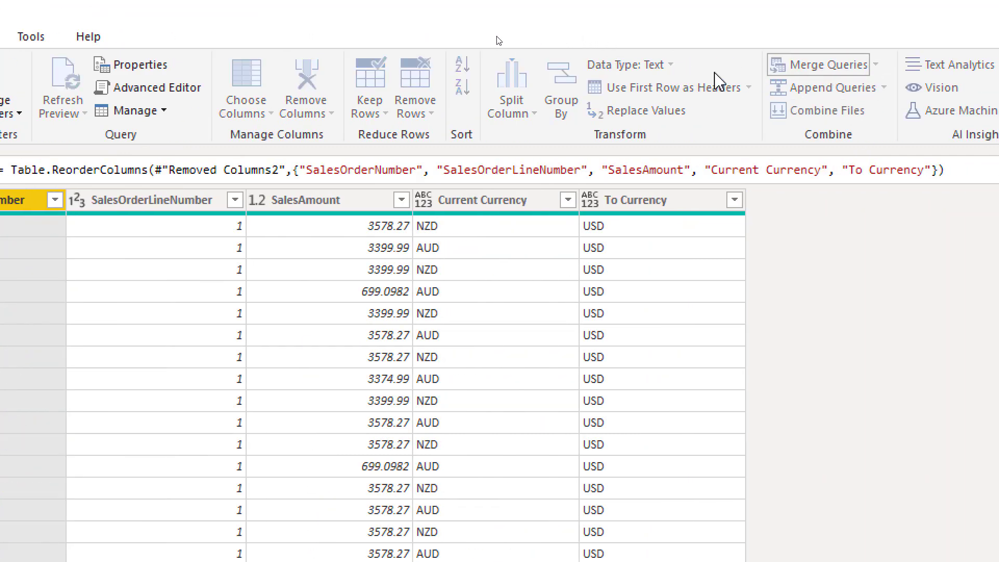
- Left Outer merge with Currencies, matching Current Currency/To Currency to From/To
left_click(829, 65)
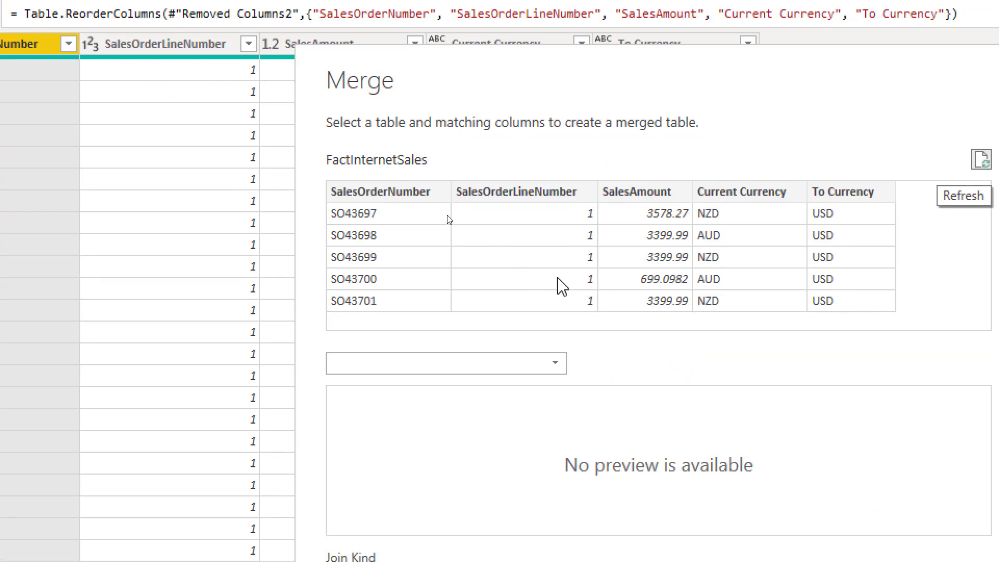
left_click(544, 368)
left_click(374, 386)
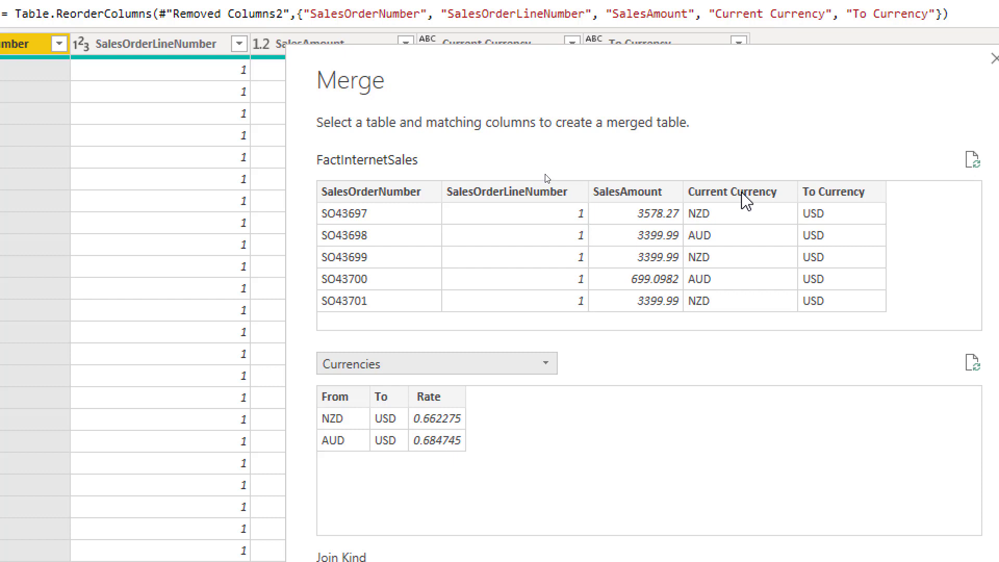
left_click(747, 195)
left_click(844, 195, "ctrl")
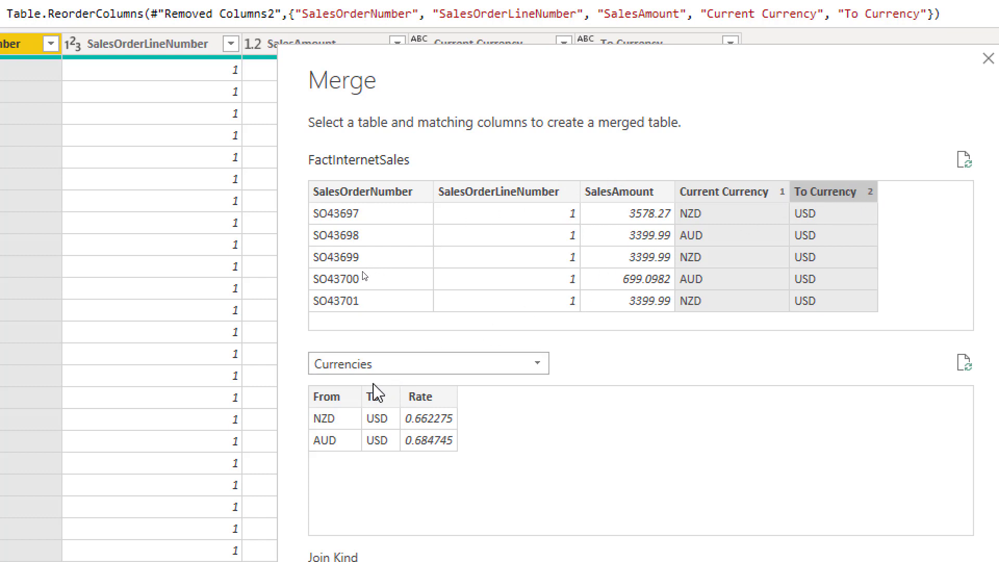
left_click(332, 399)
left_click(381, 403, "ctrl")
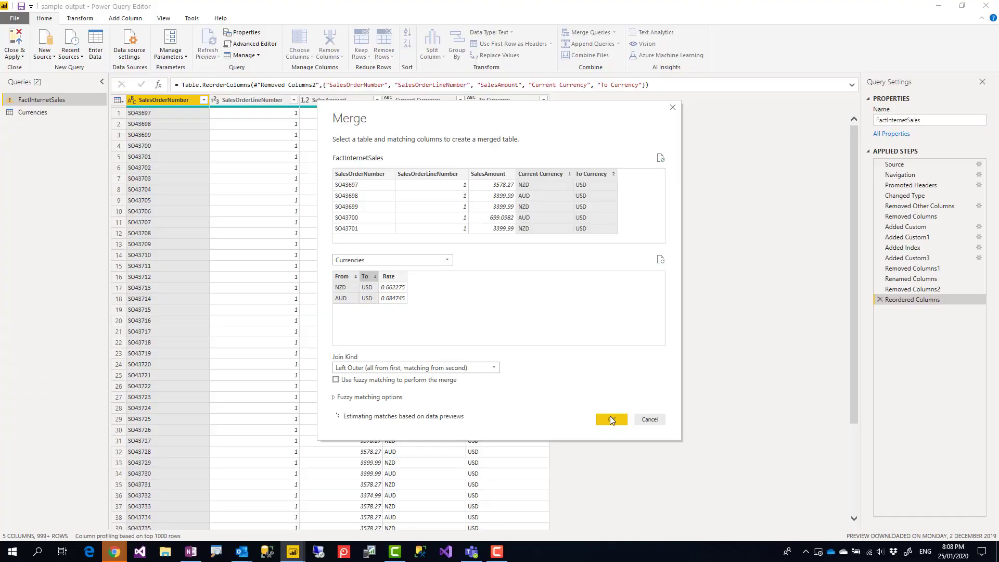
left_click(611, 419)
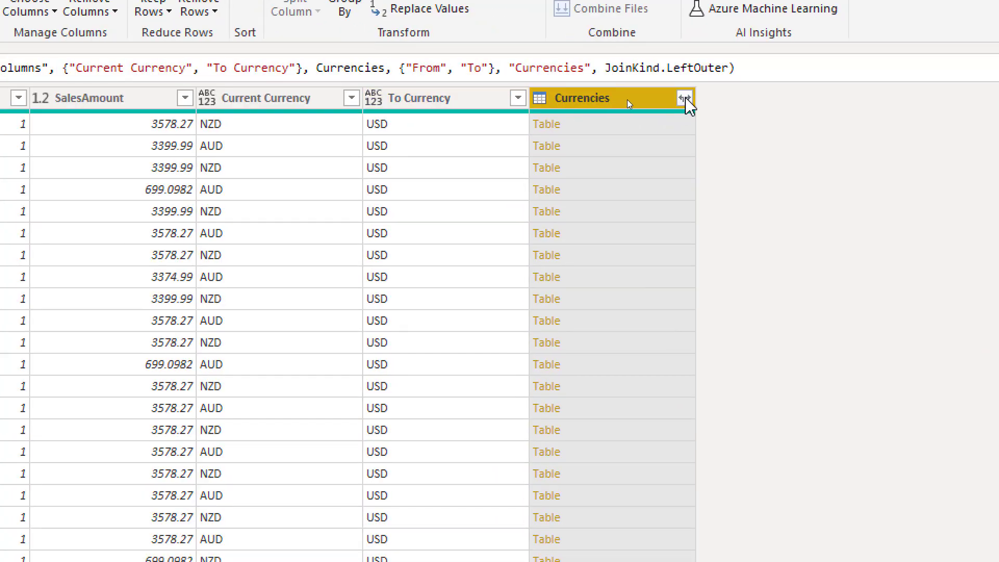
- Expand the Currencies column to include only its Rate field
left_click(685, 98)
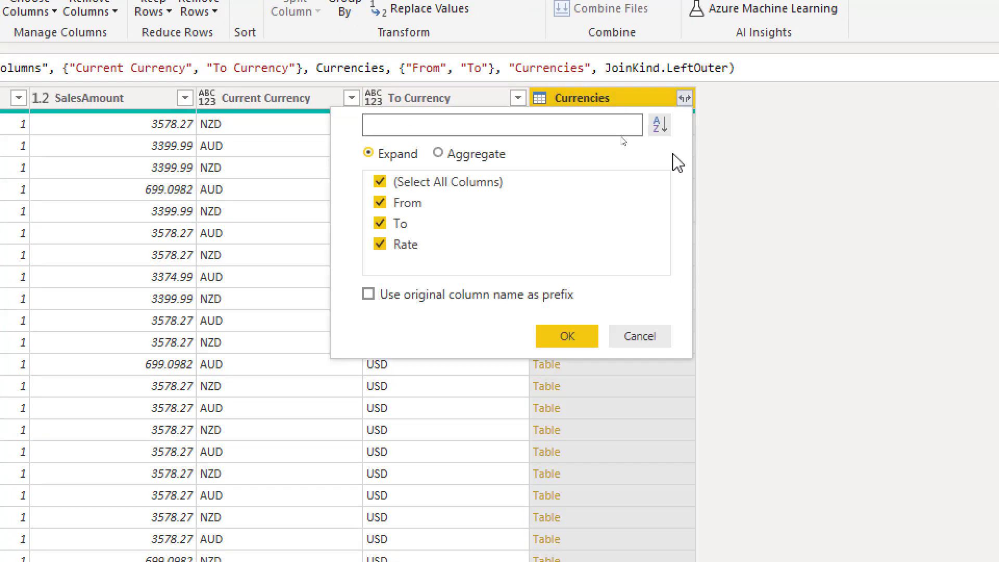
left_click(380, 181)
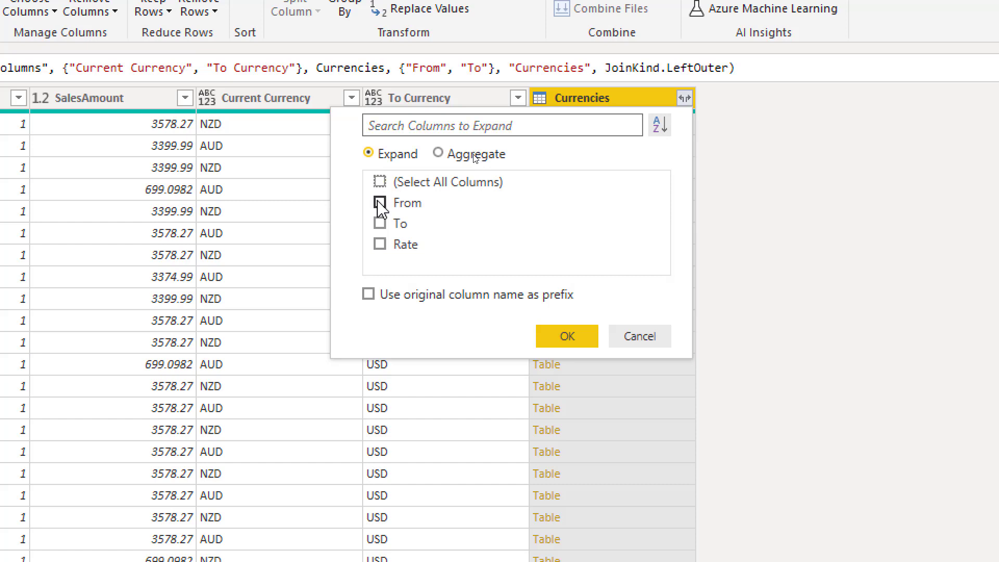
left_click(380, 244)
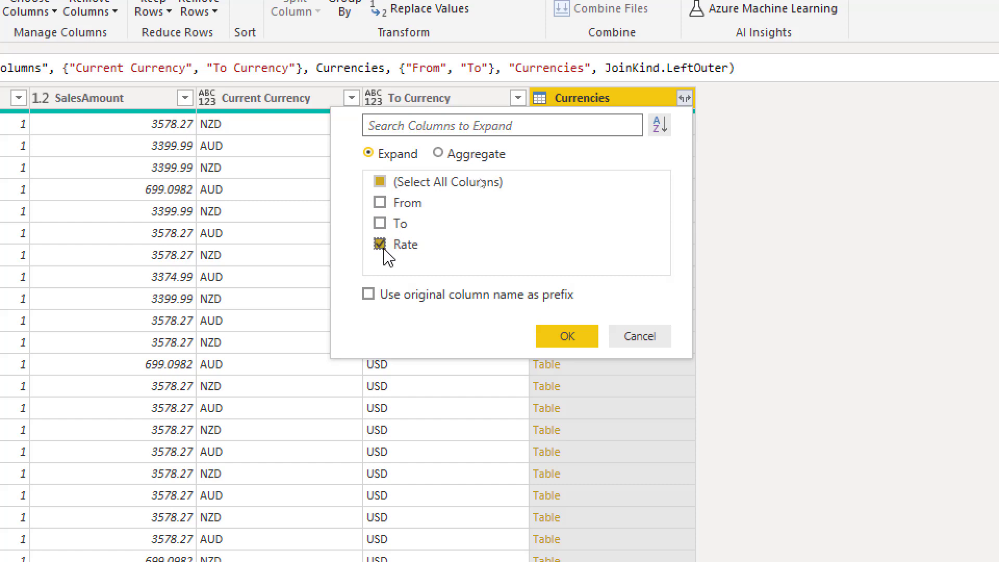
left_click(579, 339)
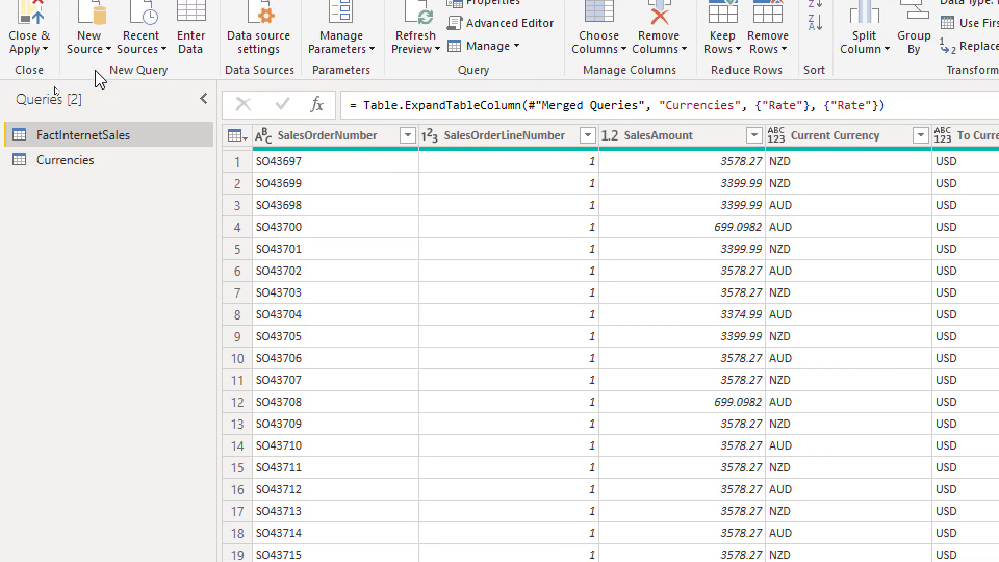
- Uncheck Enable load for the Currencies query, then go back to FactInternetSales
left_click(106, 111)
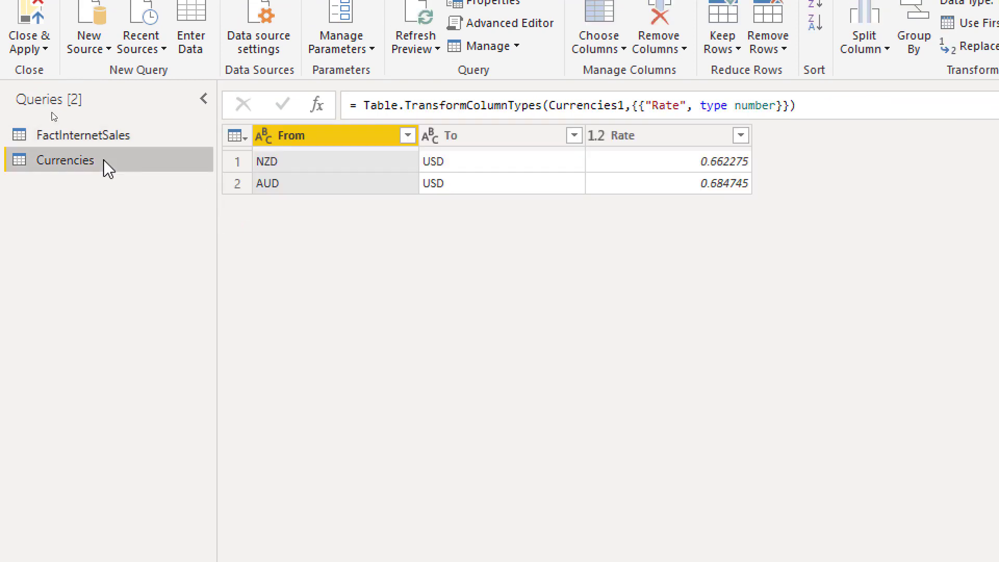
right_click(104, 162)
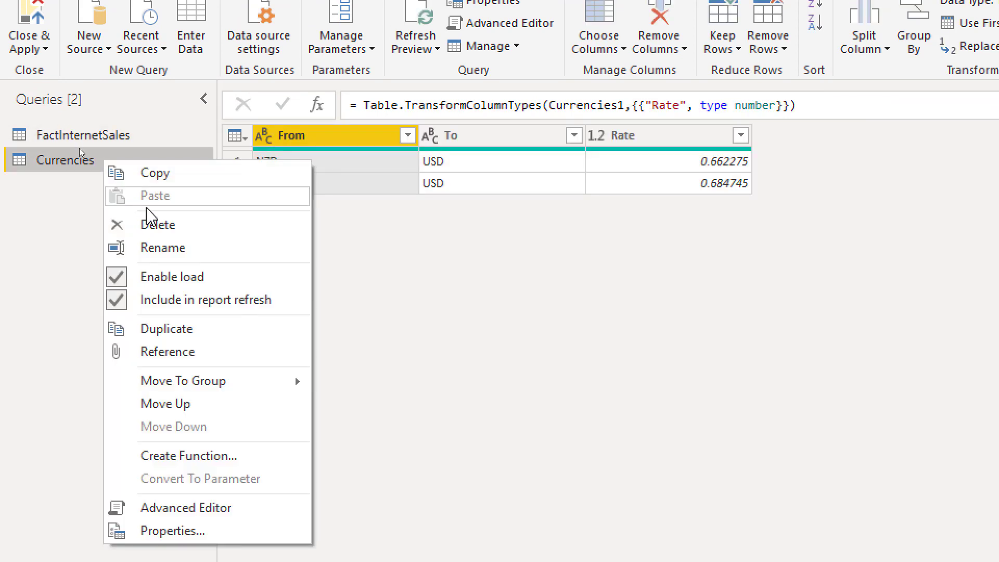
left_click(171, 278)
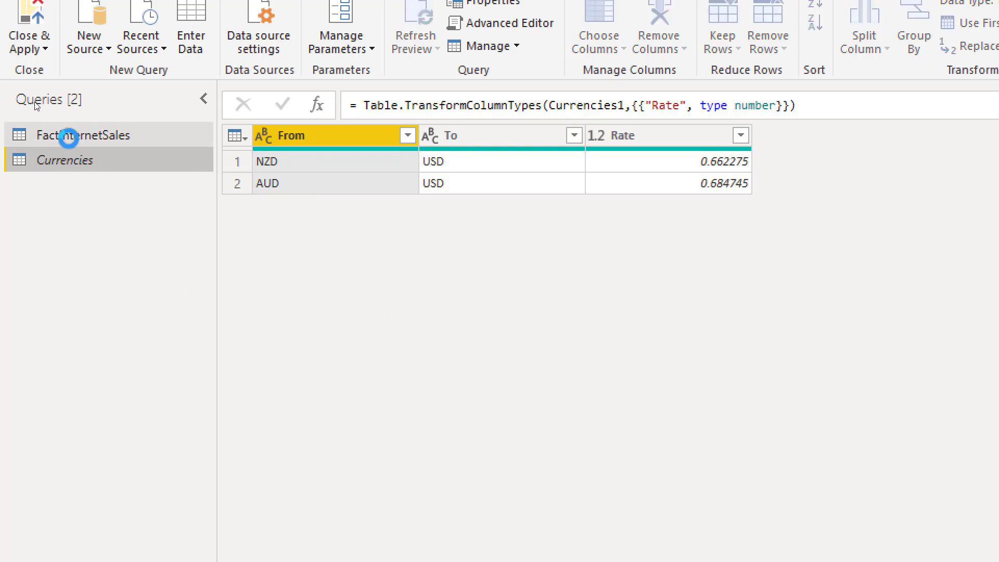
left_click(69, 137)
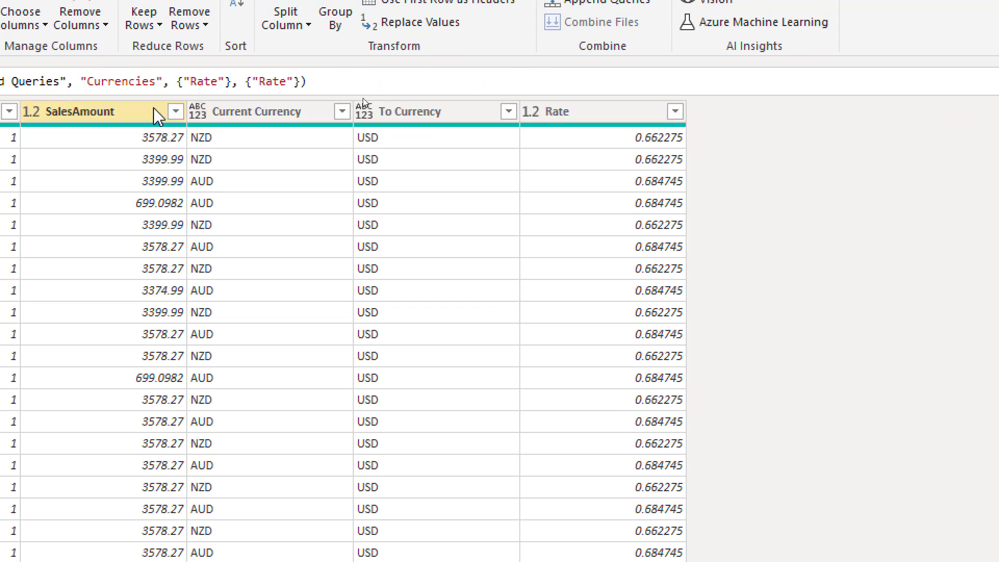
left_click(156, 116)
- Multiply SalesAmount by Rate into a new column named 'Converted SalesAmount'
left_click(599, 119, "ctrl")
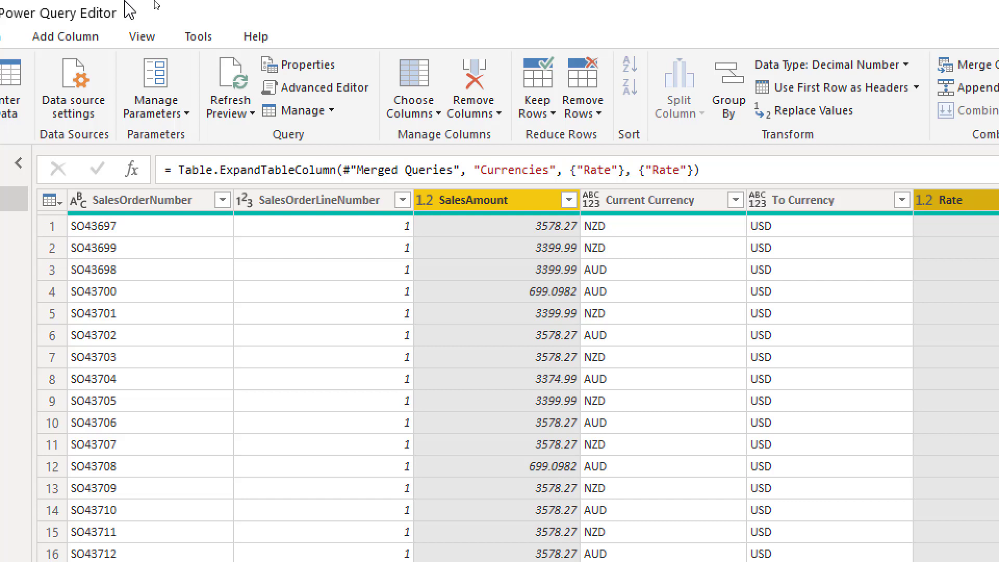
left_click(85, 38)
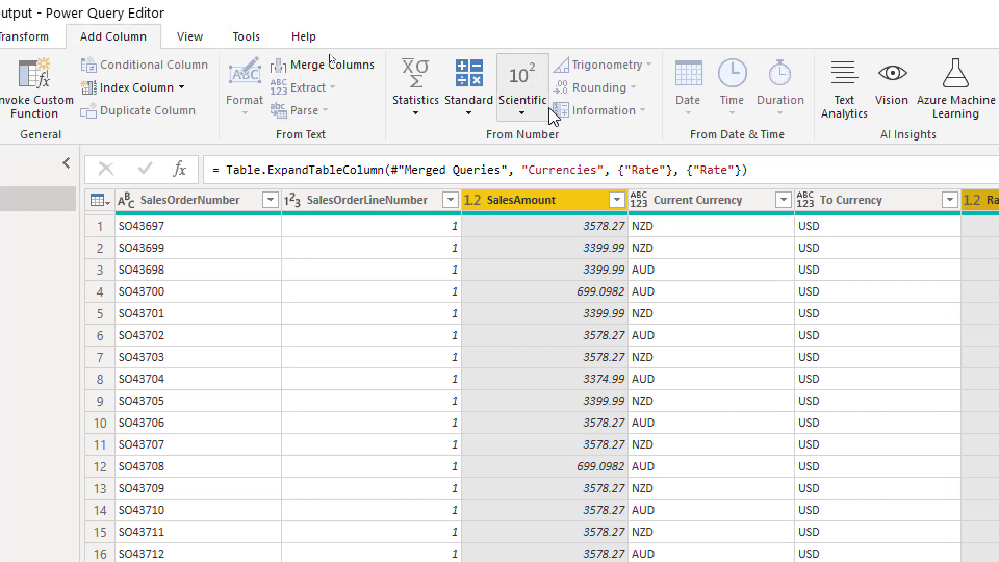
left_click(469, 113)
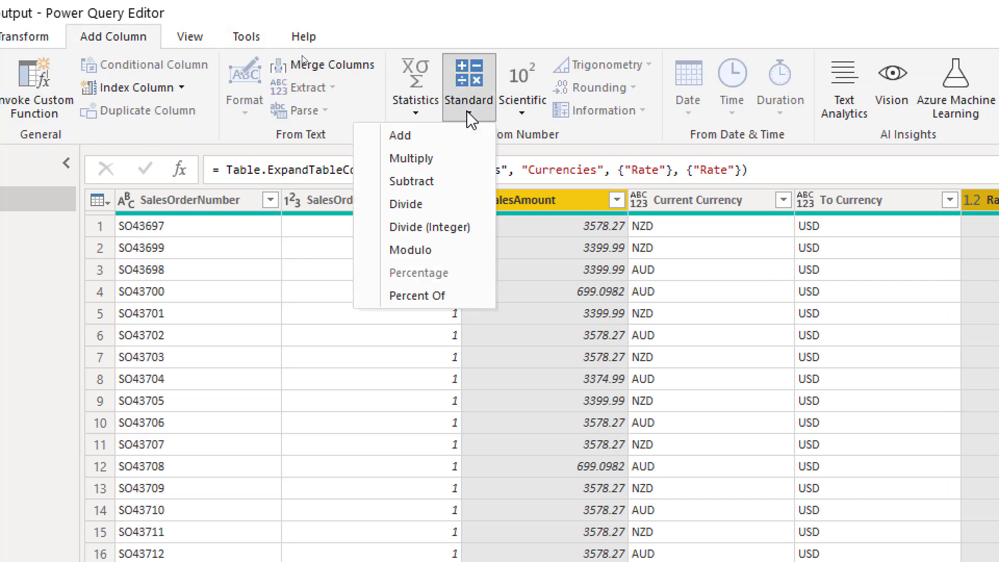
left_click(430, 164)
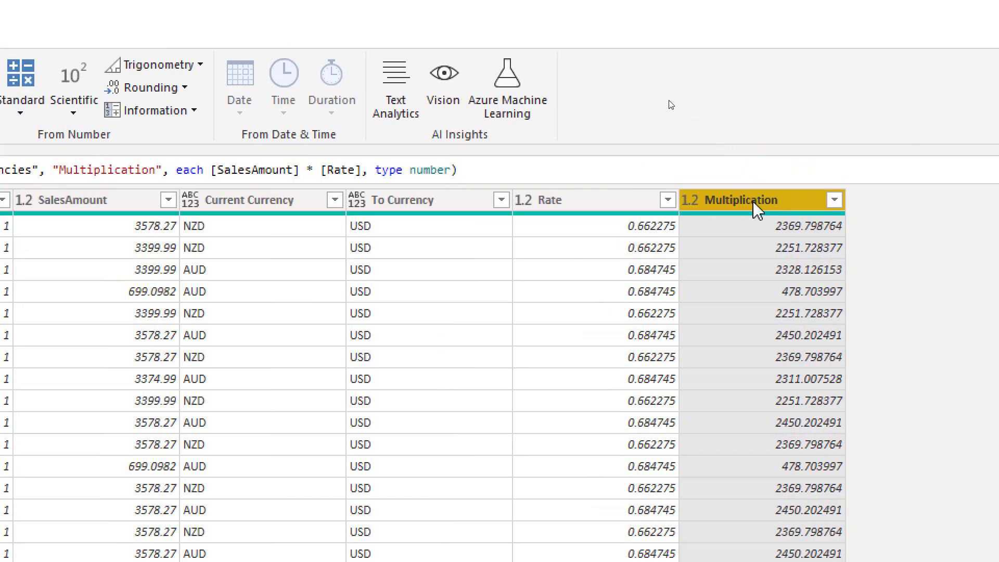
double_click(753, 204)
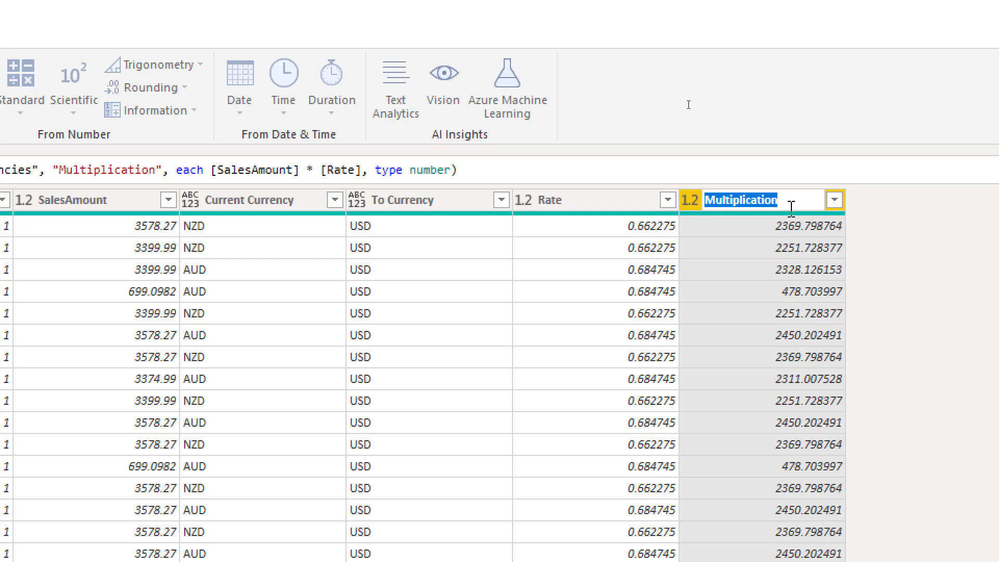
type("Convert")
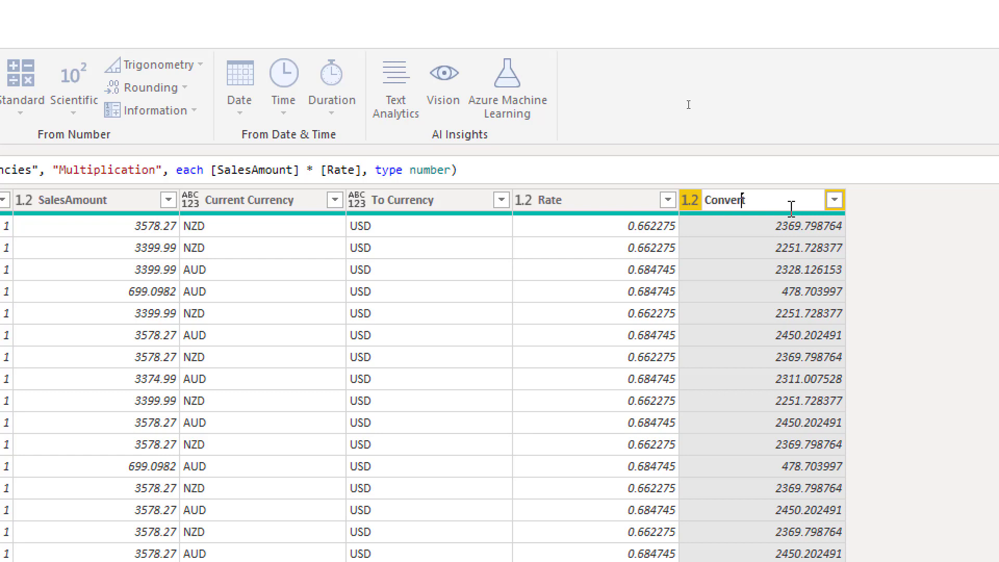
type("ed SalesAmount")
key("Return")
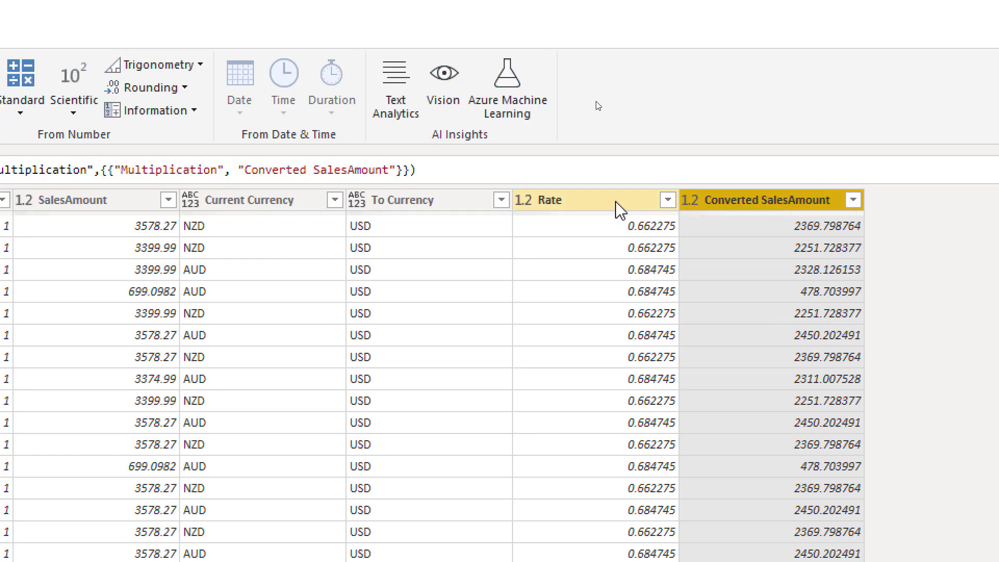
left_click(620, 210)
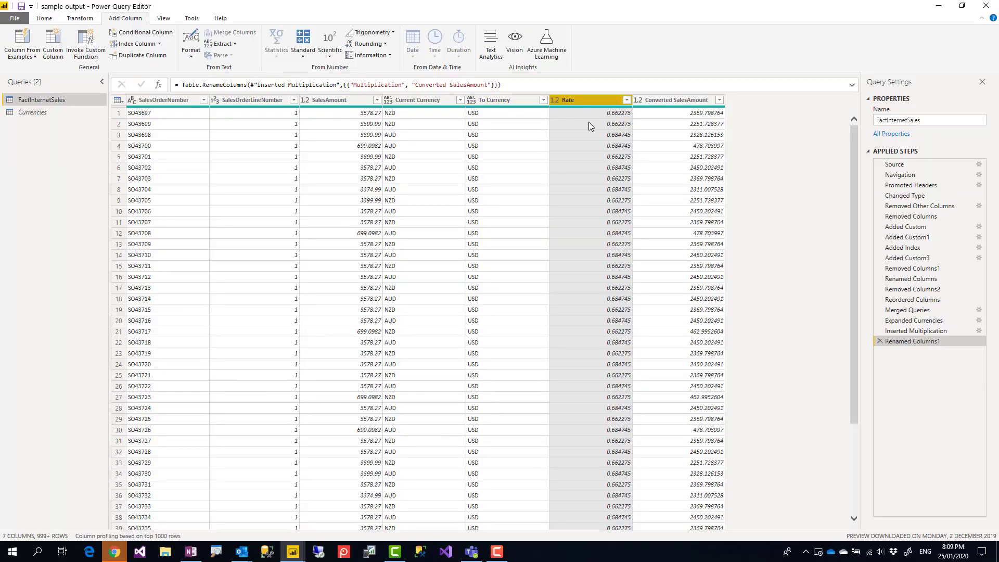
- Close & Apply to load FactInternetSales with Rate and Converted SalesAmount into the report
left_click(671, 100)
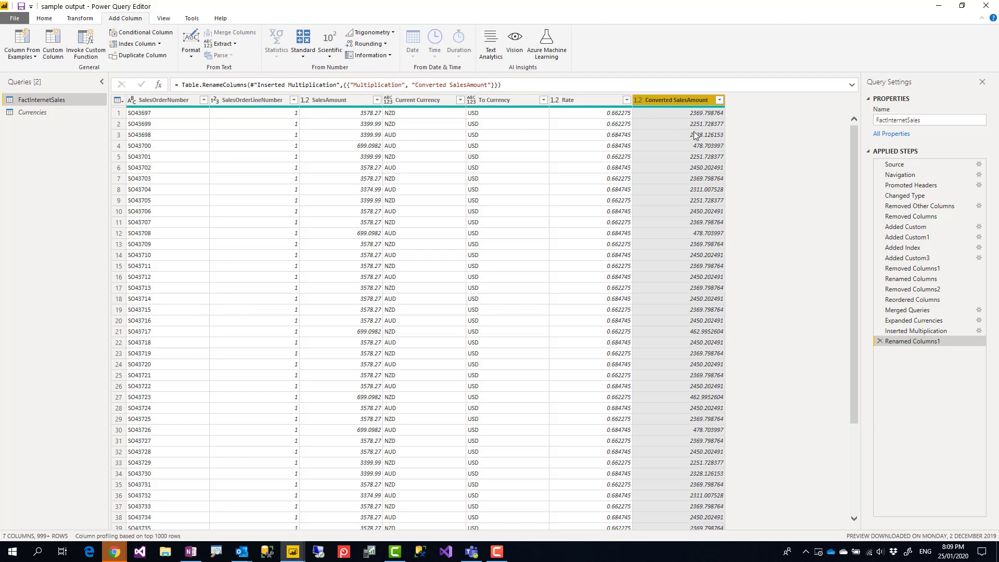
scroll(58, 35, "up", 2)
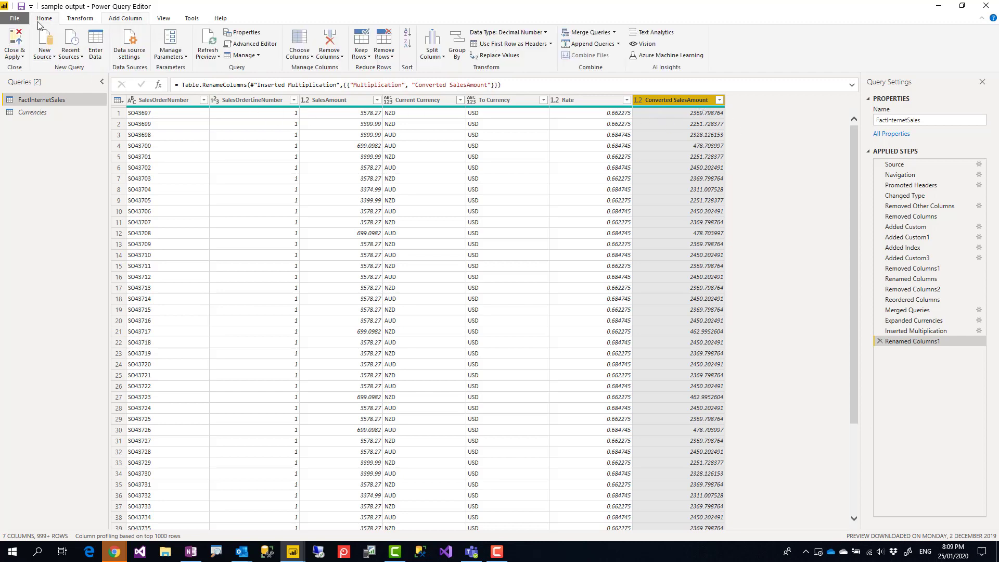
left_click(12, 37)
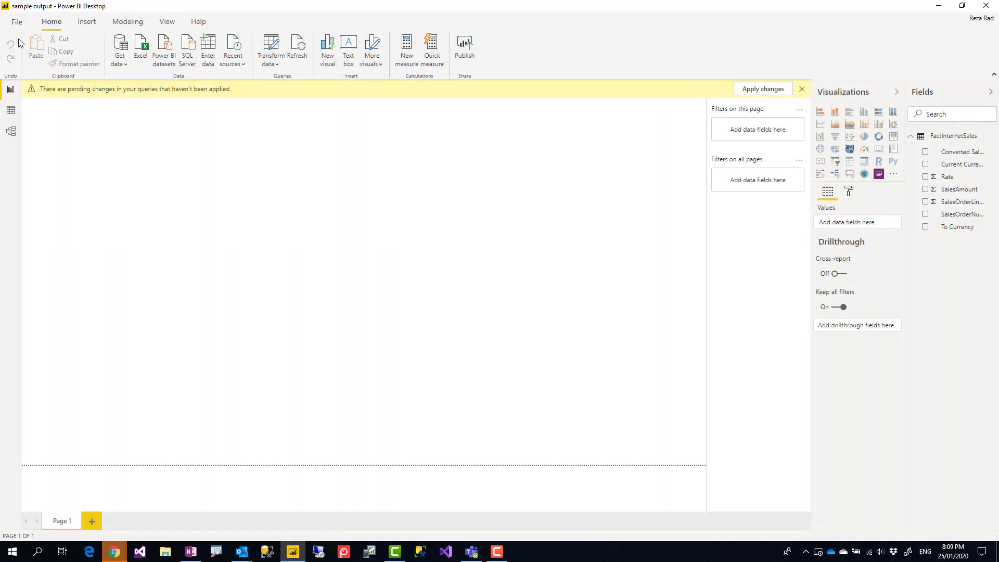